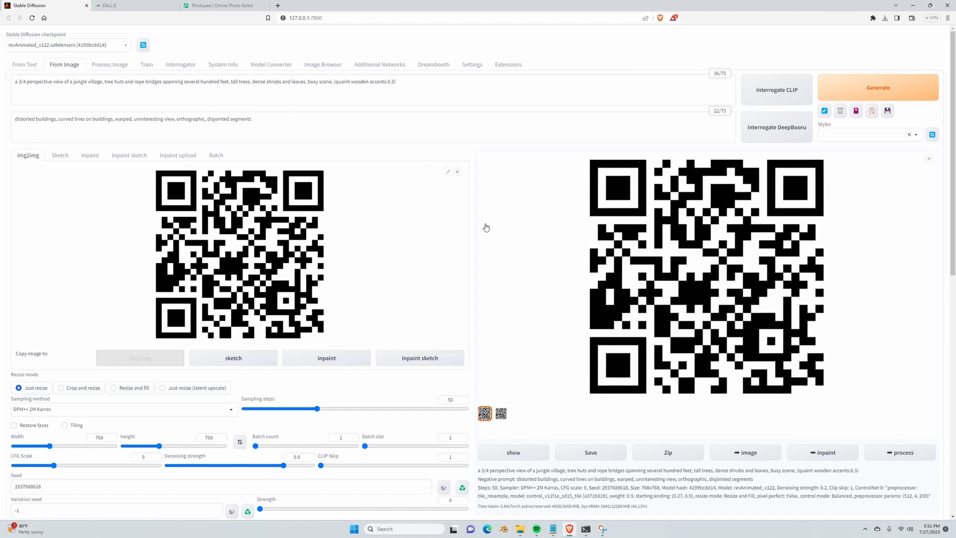
Review the img2img and ControlNet Tile settings, and generate the jungle village image from the QR code with them.
{"action": "scroll", "coordinate": [470, 235], "scroll_direction": "down", "scroll_amount": 5}
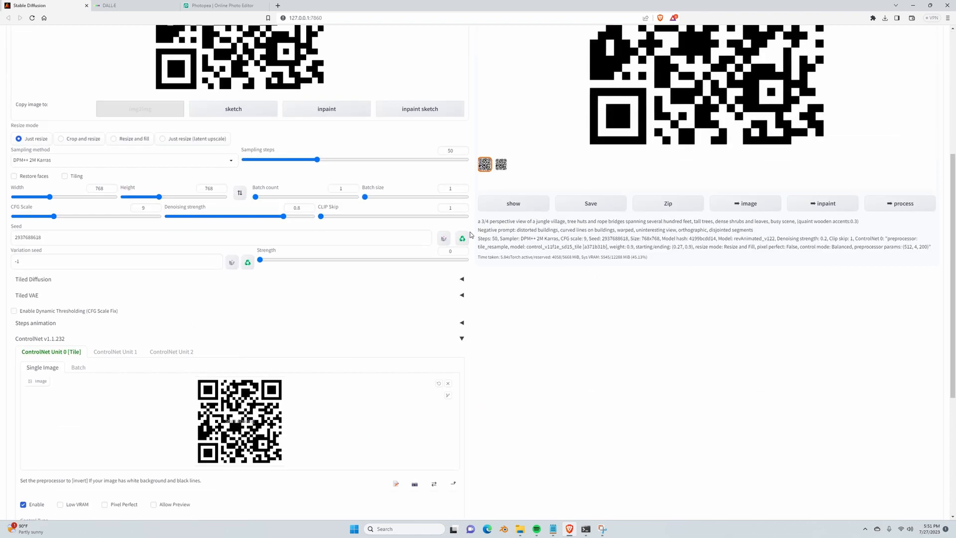
{"action": "scroll", "coordinate": [472, 239], "scroll_direction": "up", "scroll_amount": 5}
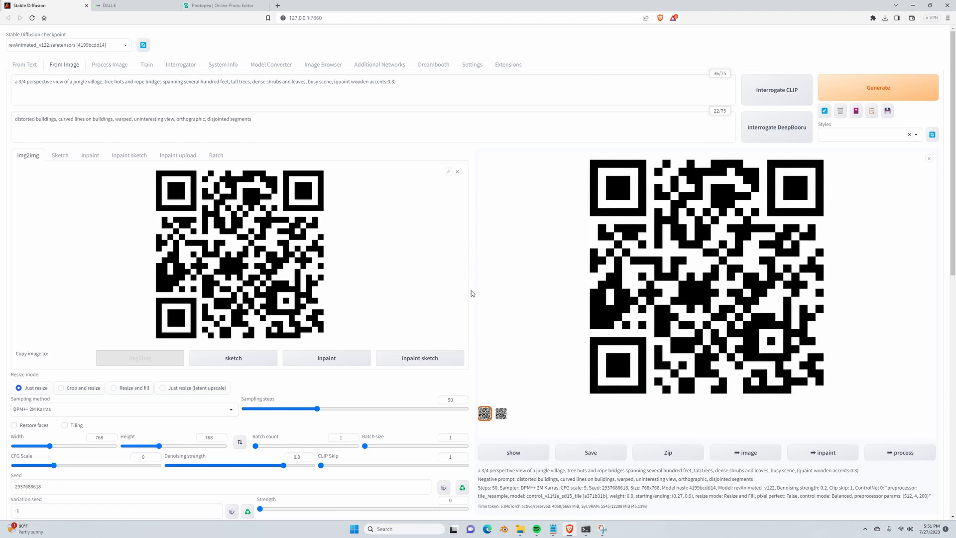
{"action": "scroll", "coordinate": [470, 293], "scroll_direction": "down", "scroll_amount": 5}
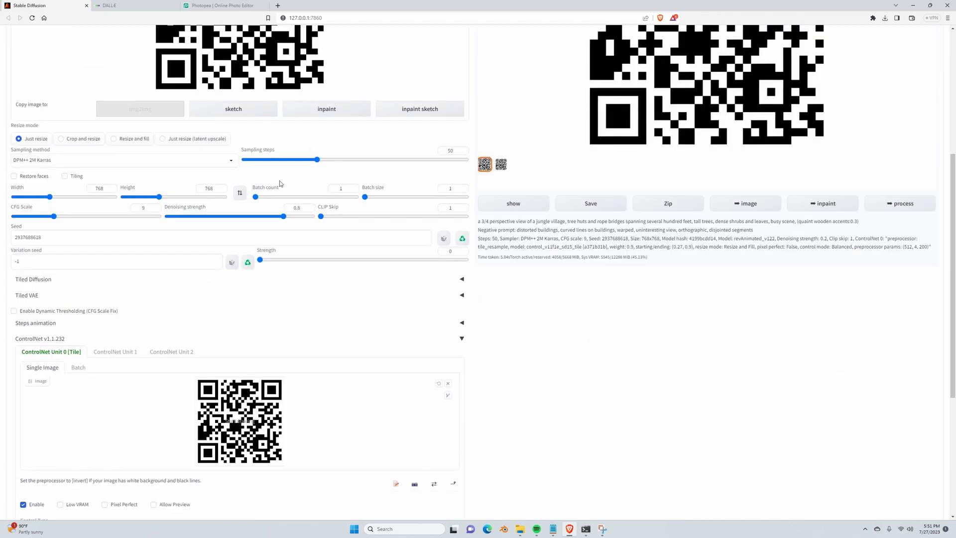
{"action": "scroll", "coordinate": [510, 297], "scroll_direction": "down", "scroll_amount": 5}
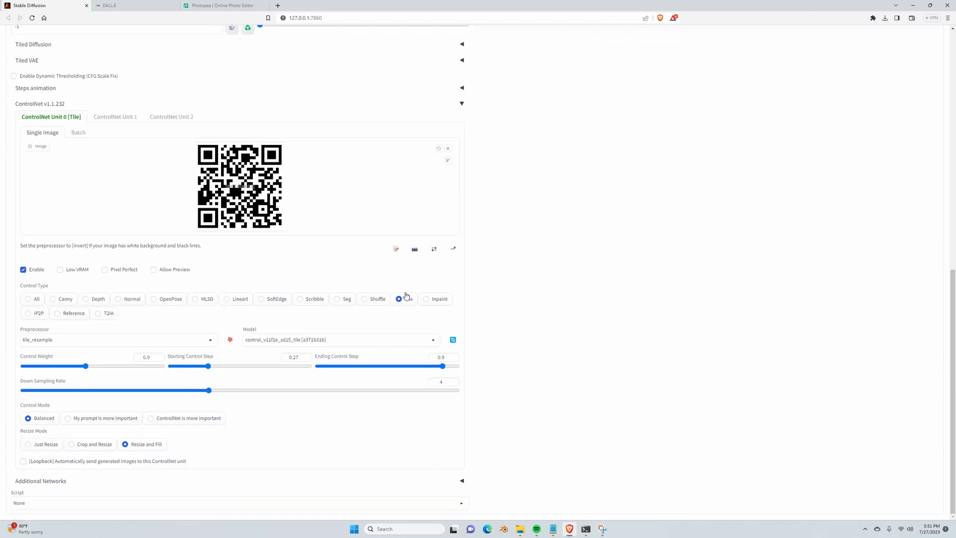
{"action": "scroll", "coordinate": [468, 304], "scroll_direction": "up", "scroll_amount": 8}
{"action": "scroll", "coordinate": [462, 298], "scroll_direction": "up", "scroll_amount": 3}
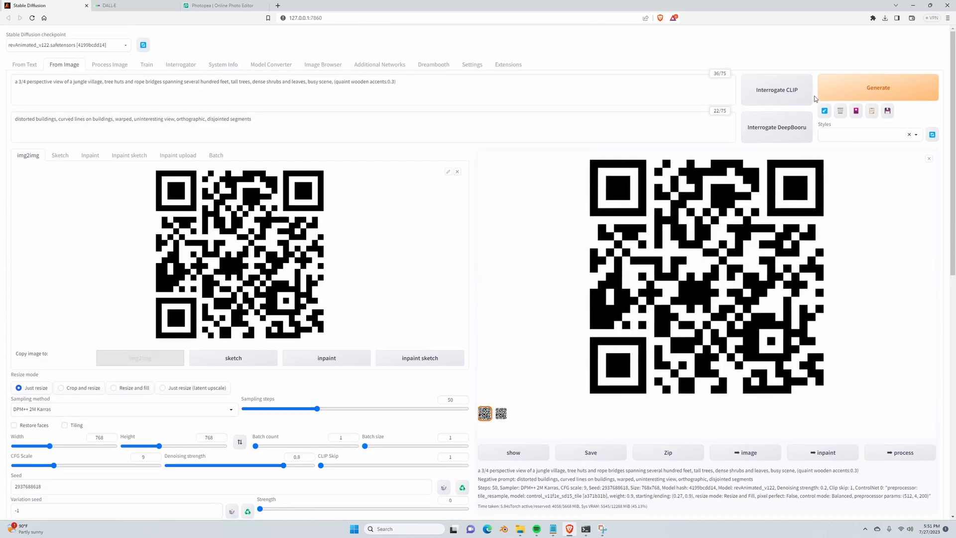
{"action": "key", "text": "ctrl+Return"}
{"action": "scroll", "coordinate": [465, 288], "scroll_direction": "down", "scroll_amount": 5}
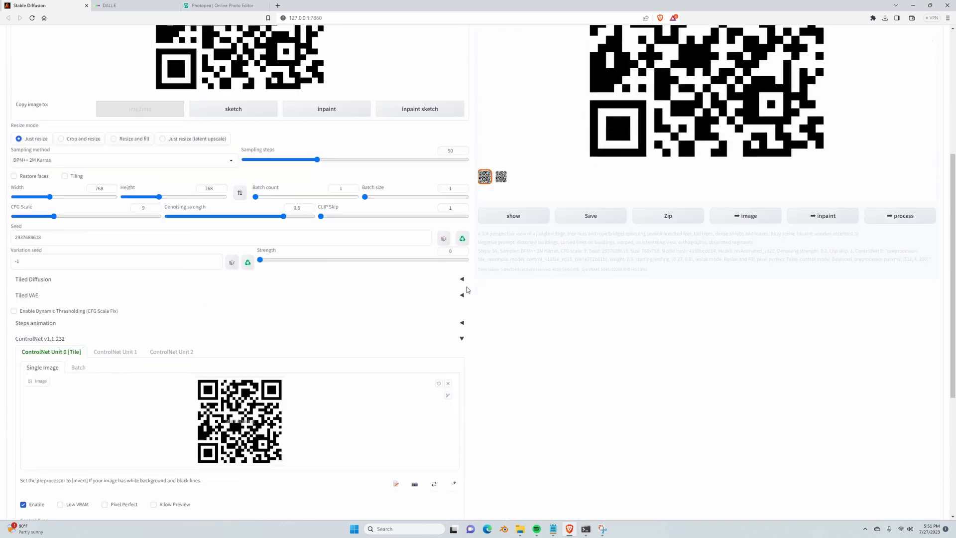
{"action": "scroll", "coordinate": [380, 334], "scroll_direction": "up", "scroll_amount": 4}
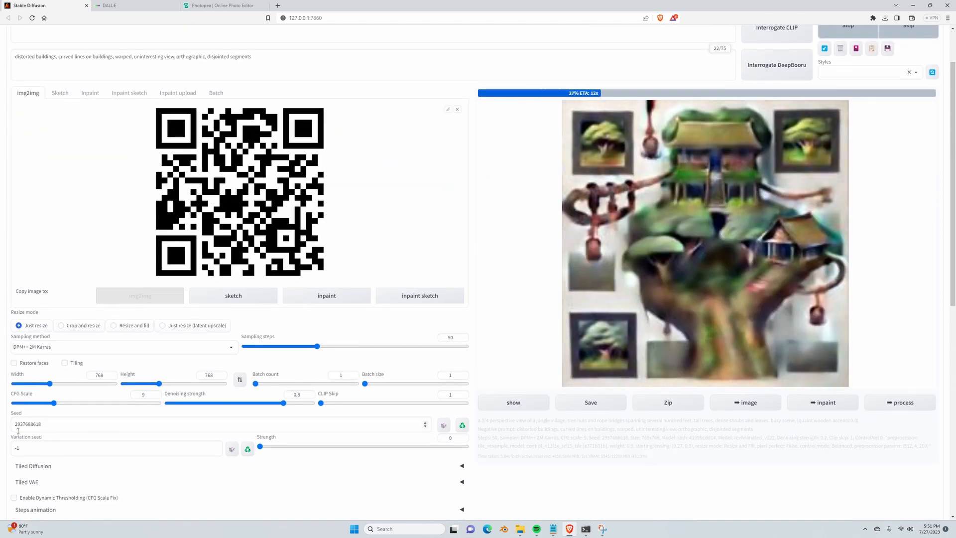
{"action": "double_click", "coordinate": [41, 425]}
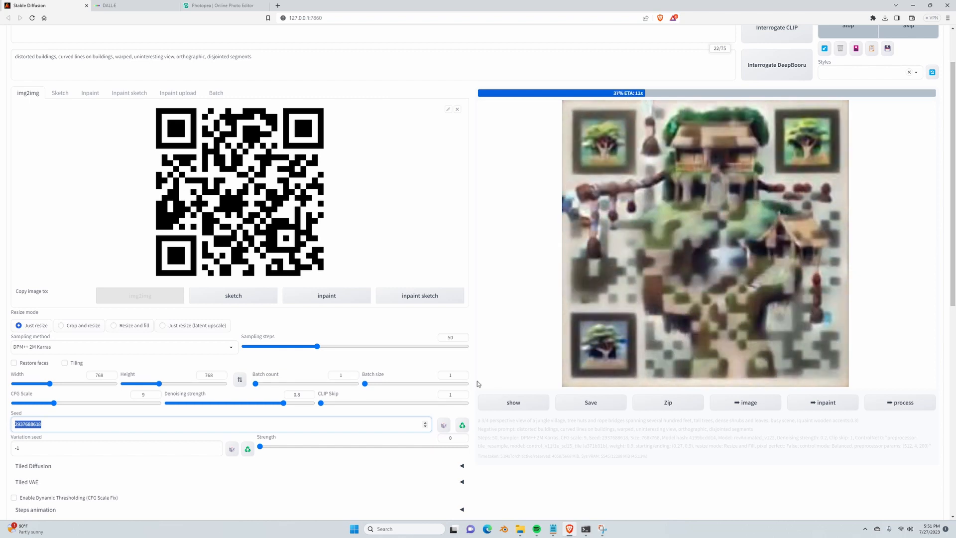
{"action": "left_click", "coordinate": [474, 380]}
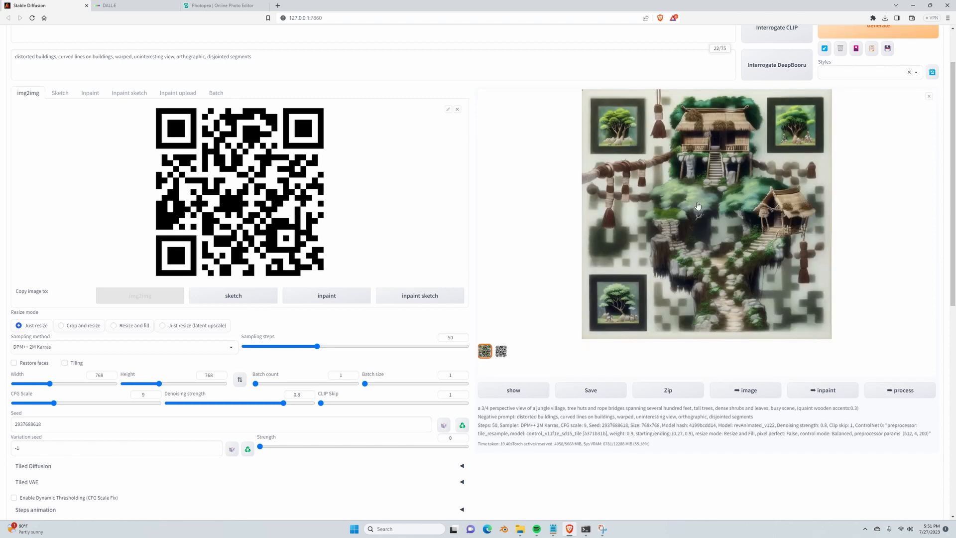
Examine the generated jungle village QR image at full size, checking the corner squares and the blended code pattern.
{"action": "left_click", "coordinate": [759, 223]}
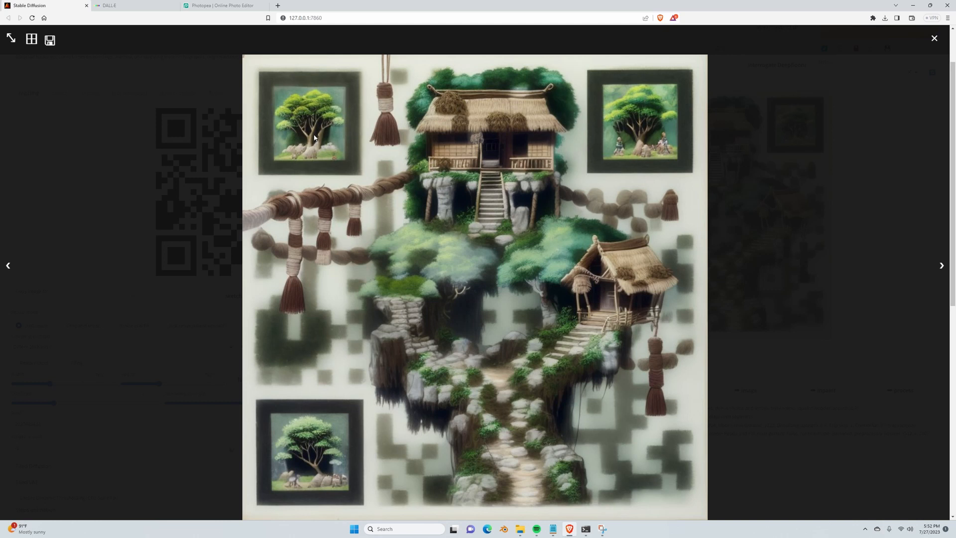
{"action": "left_click", "coordinate": [847, 301]}
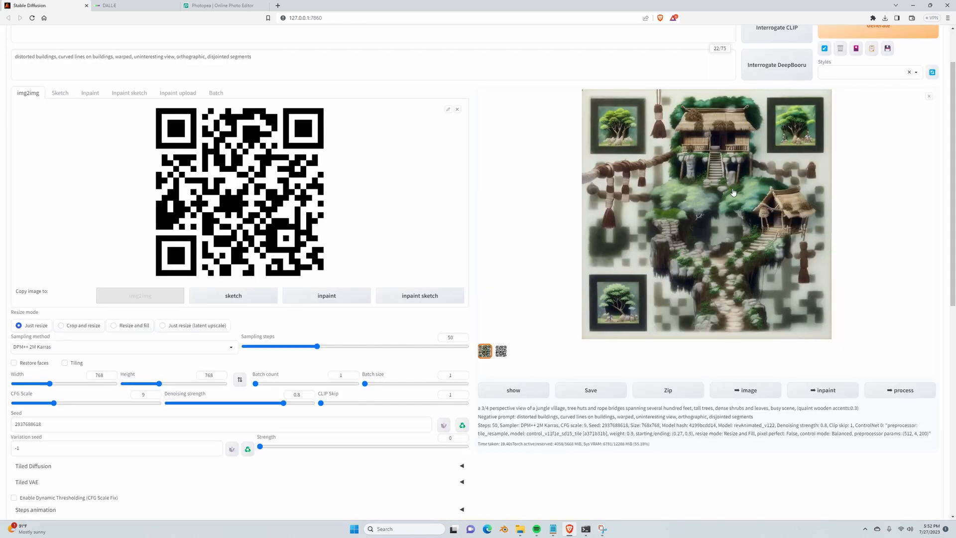
{"action": "left_click", "coordinate": [684, 190]}
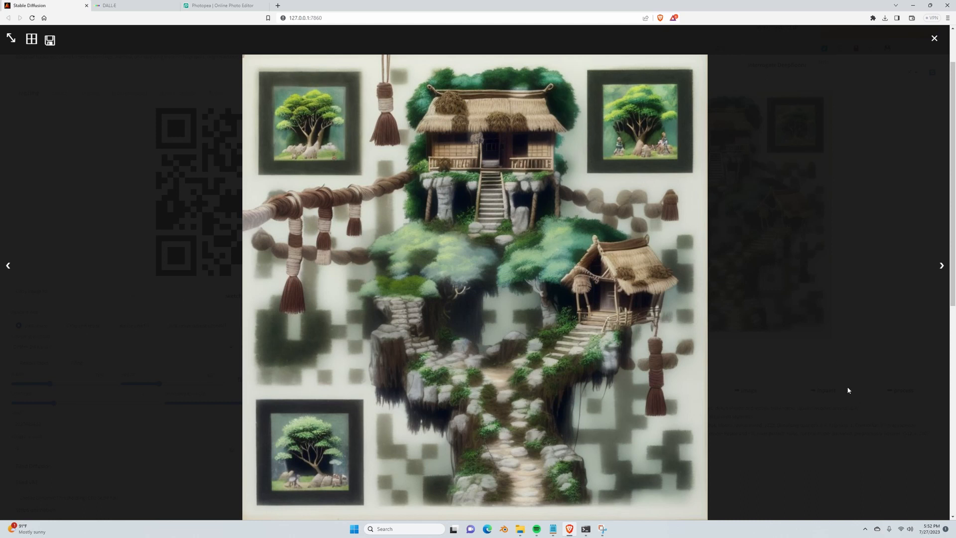
{"action": "left_click", "coordinate": [798, 401]}
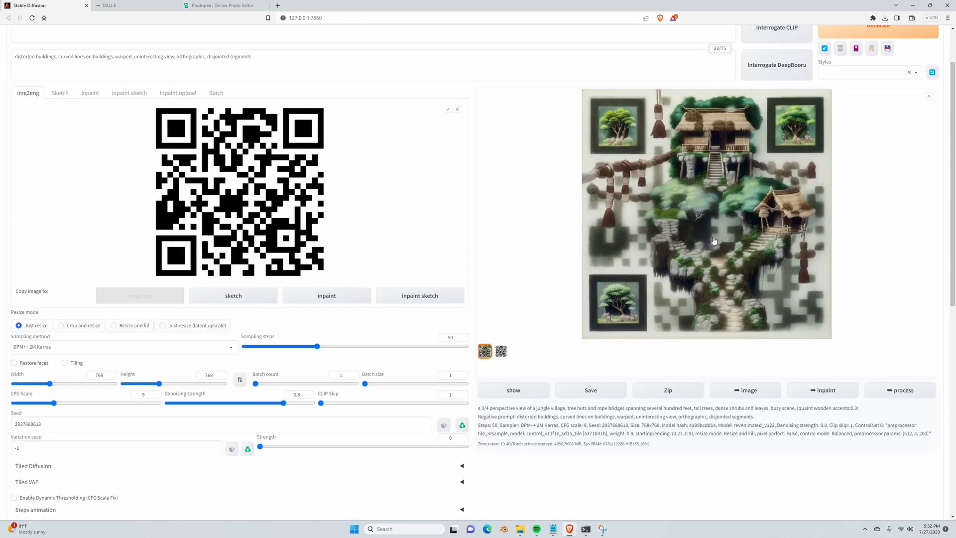
{"action": "left_click", "coordinate": [658, 258]}
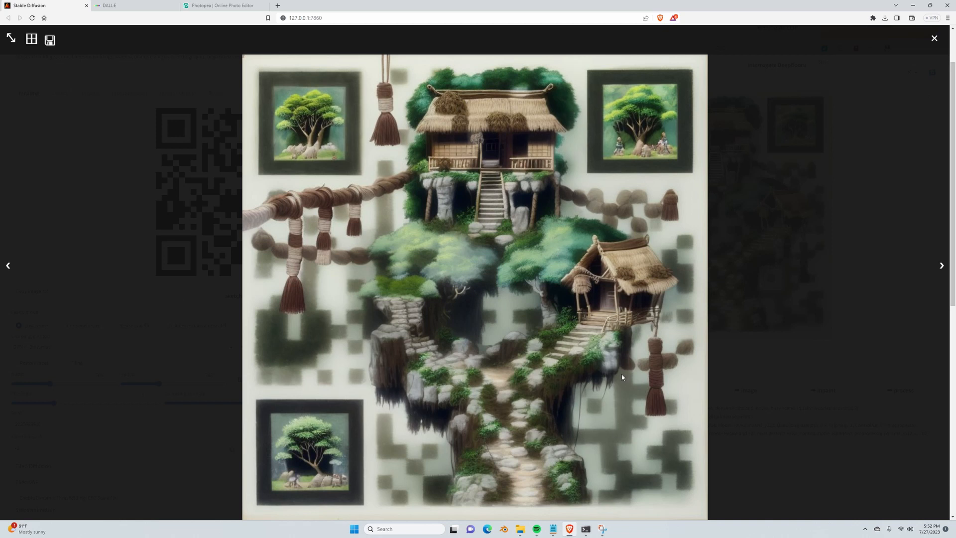
{"action": "left_click", "coordinate": [857, 336]}
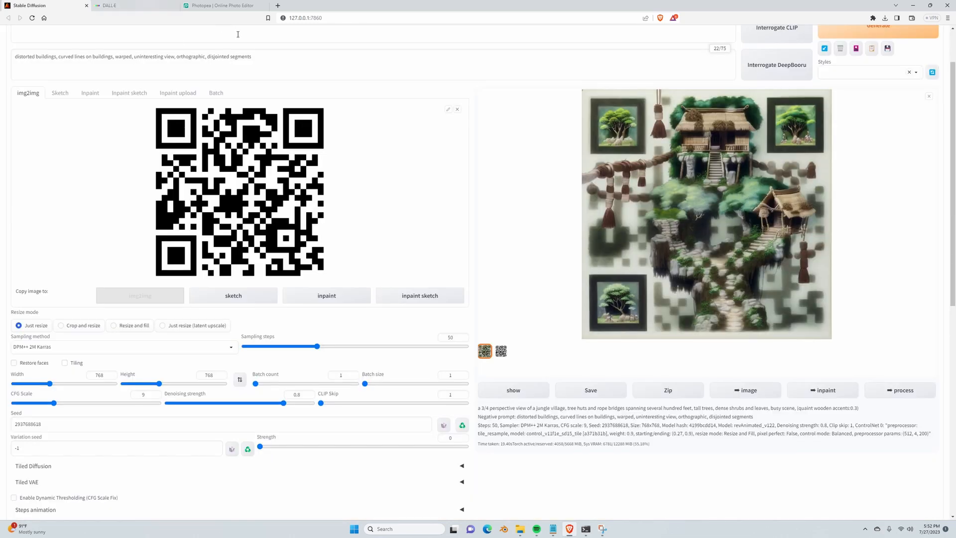
Switch to Photopea and raise the fill of the qr_site_code layer to 100%.
{"action": "left_click", "coordinate": [221, 6]}
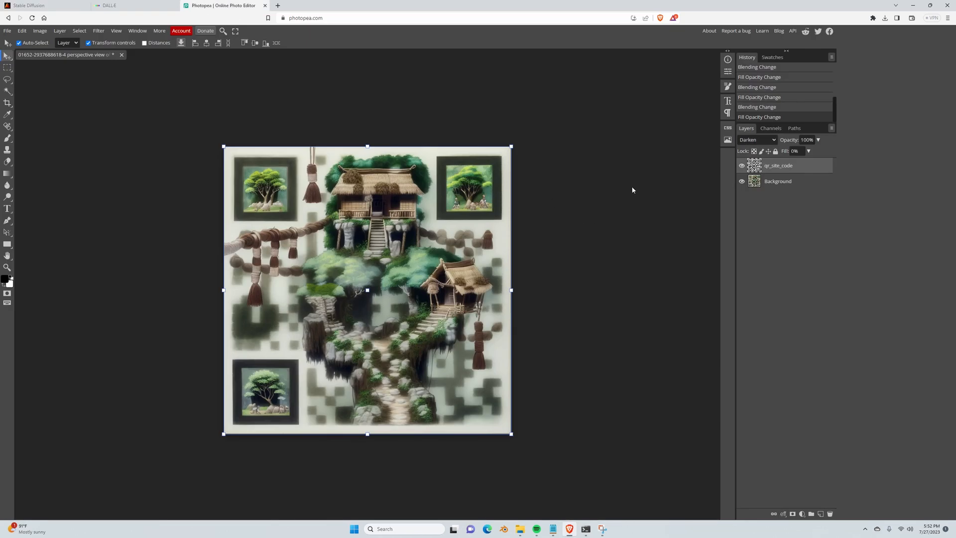
{"action": "left_click", "coordinate": [808, 151]}
{"action": "left_click_drag", "start_coordinate": [785, 165], "coordinate": [813, 195]}
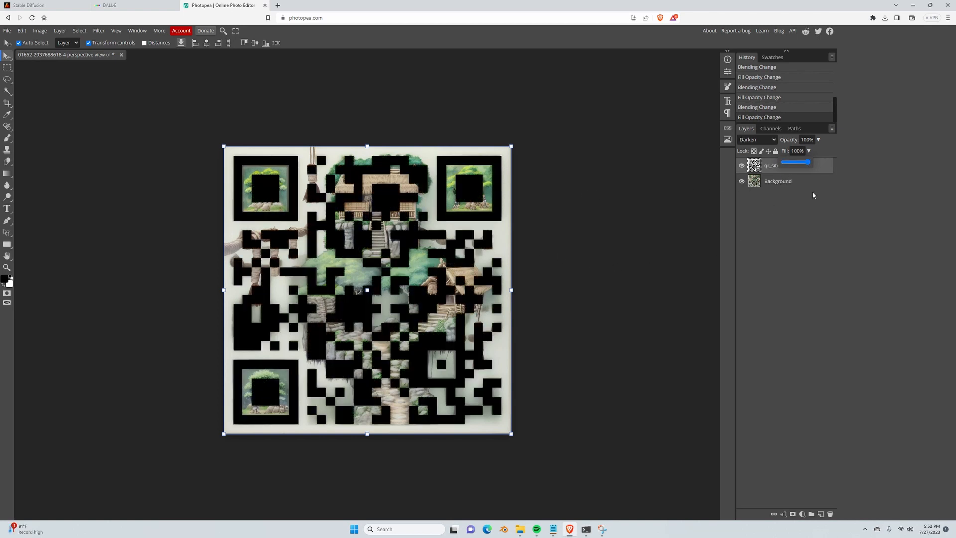
{"action": "left_click", "coordinate": [816, 250]}
Lower the qr_site_code layer's fill to 0%, return it to 100%, and check the available blend modes.
{"action": "left_click", "coordinate": [808, 150]}
{"action": "left_click_drag", "start_coordinate": [809, 162], "coordinate": [783, 163]}
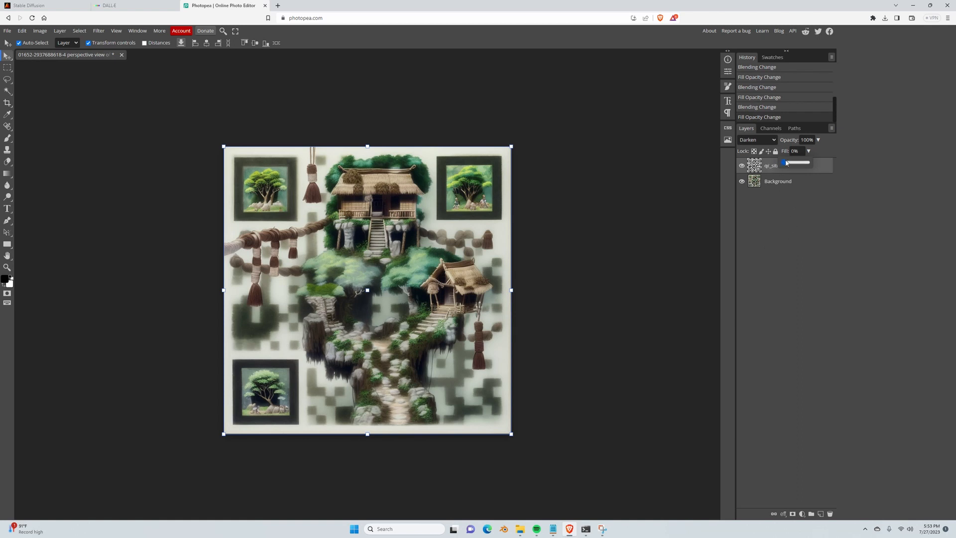
{"action": "left_click_drag", "start_coordinate": [785, 162], "coordinate": [808, 162]}
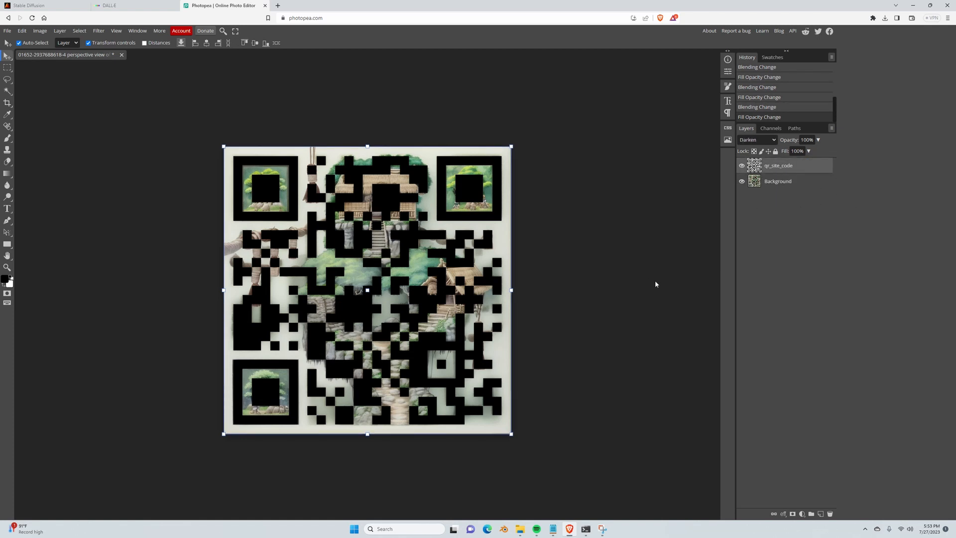
{"action": "left_click", "coordinate": [774, 139]}
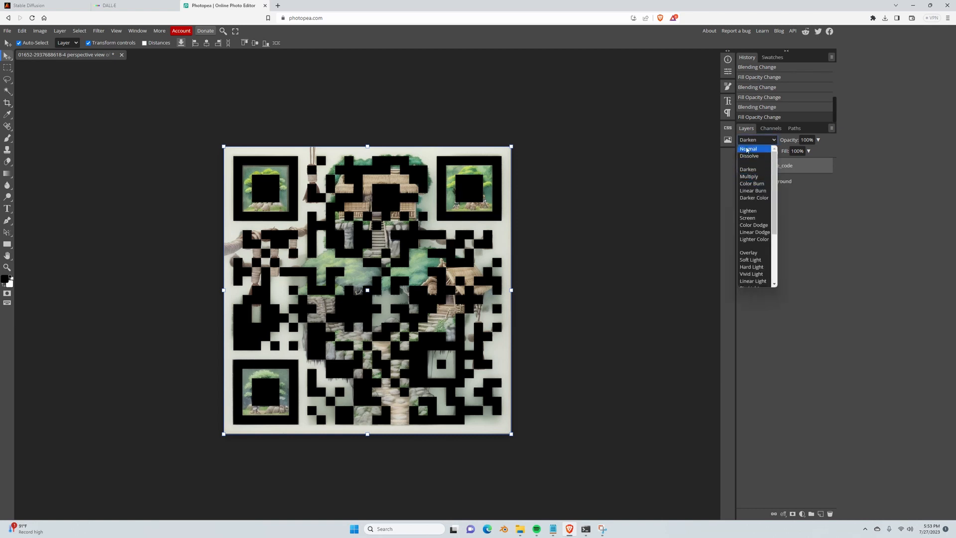
{"action": "left_click", "coordinate": [845, 281]}
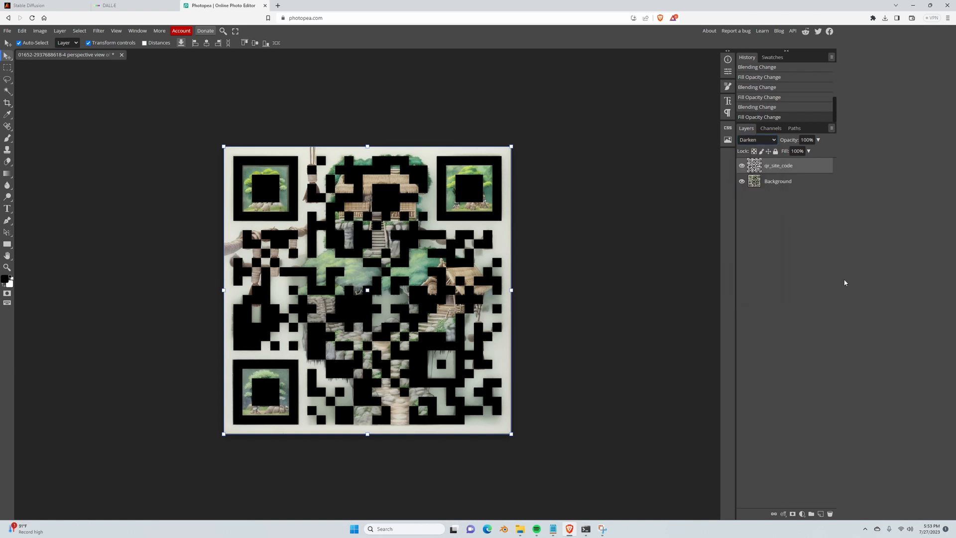
Set the qr_site_code layer's fill to 10% and deselect the layer.
{"action": "left_click", "coordinate": [807, 152]}
{"action": "left_click_drag", "start_coordinate": [806, 164], "coordinate": [317, 262]}
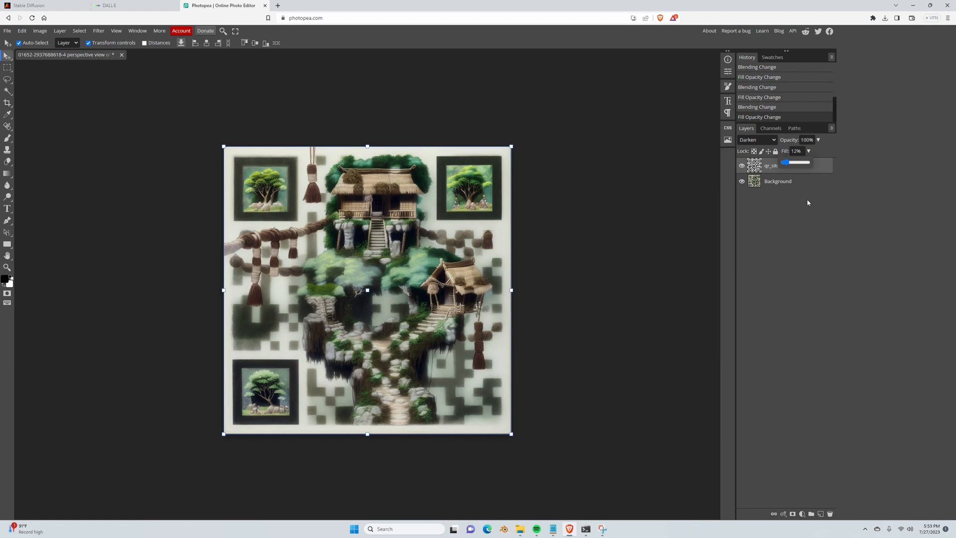
{"action": "left_click_drag", "start_coordinate": [788, 165], "coordinate": [780, 164]}
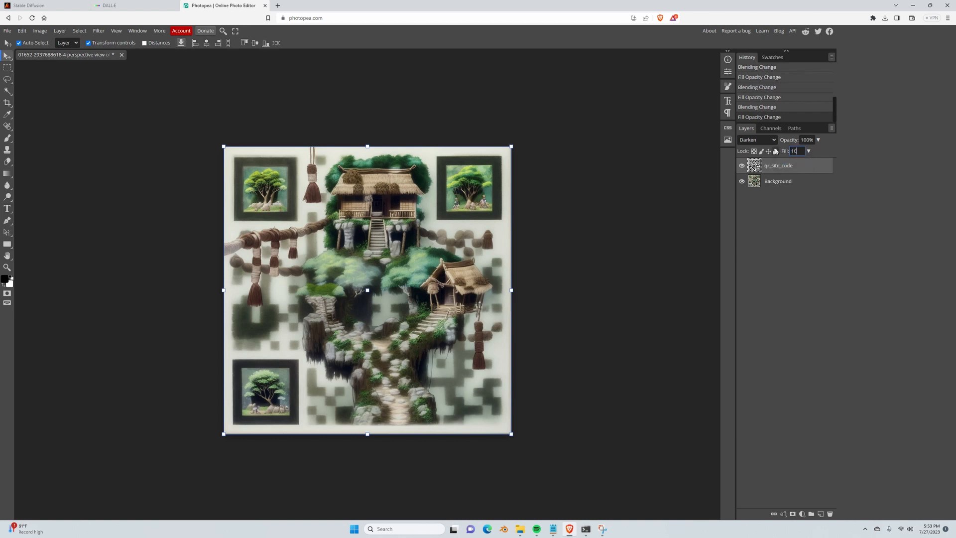
{"action": "type", "text": "10"}
{"action": "key", "text": "Return"}
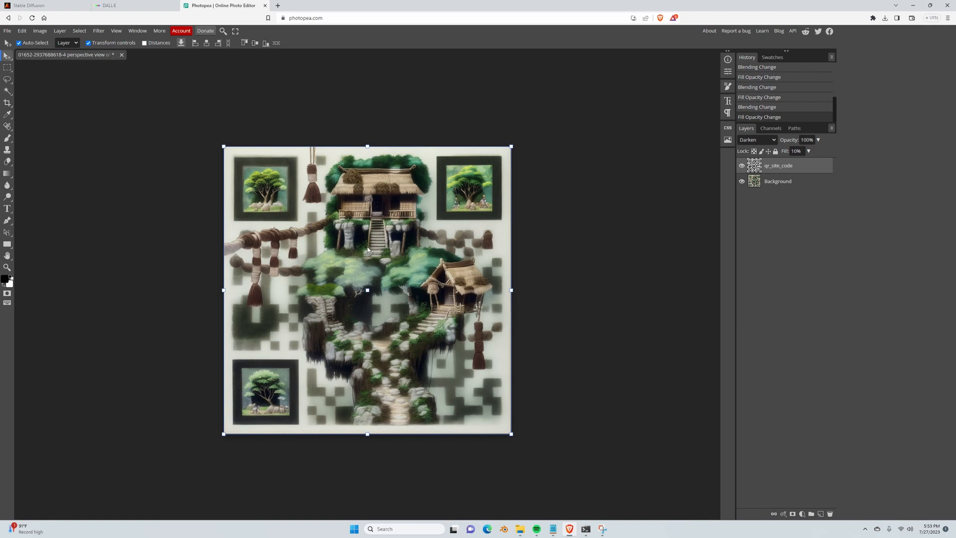
{"action": "left_click", "coordinate": [796, 152]}
{"action": "left_click", "coordinate": [575, 210]}
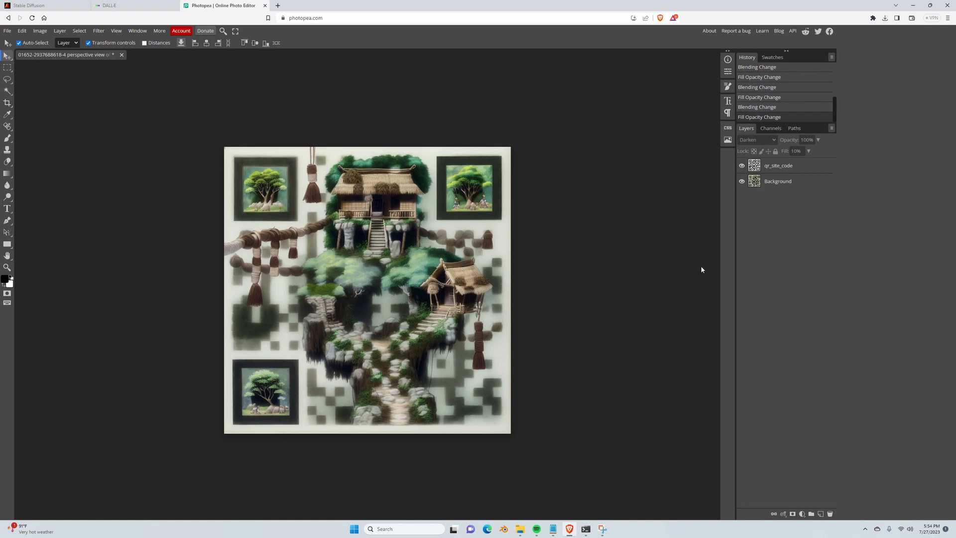
Close the Photopea document tab and switch to the DALL-E image editor.
{"action": "left_click", "coordinate": [265, 9]}
{"action": "left_click", "coordinate": [515, 61]}
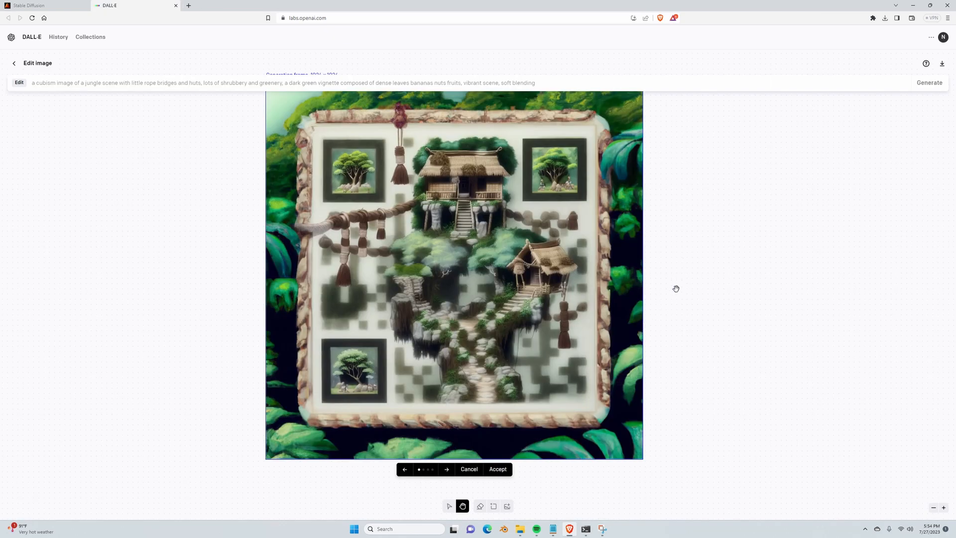
{"action": "left_click", "coordinate": [35, 6]}
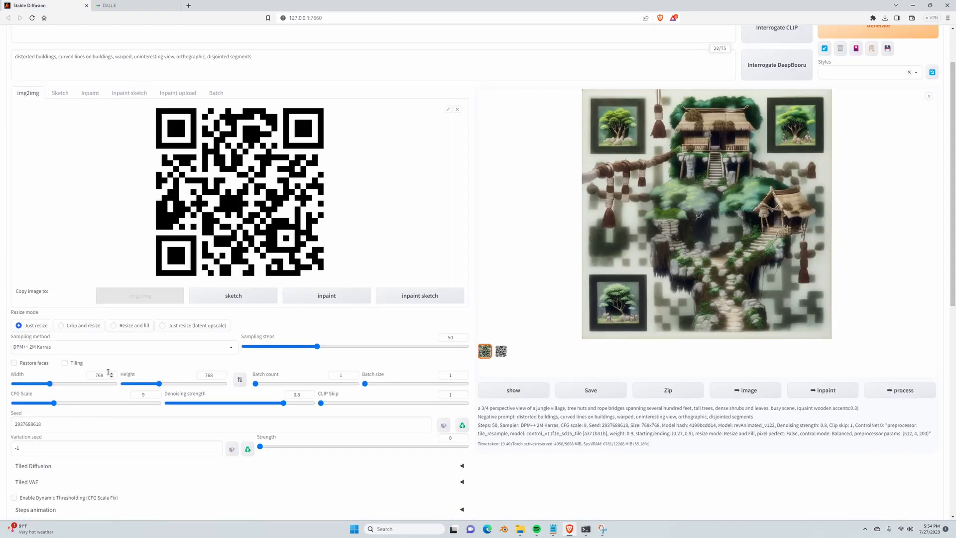
{"action": "left_click", "coordinate": [127, 5]}
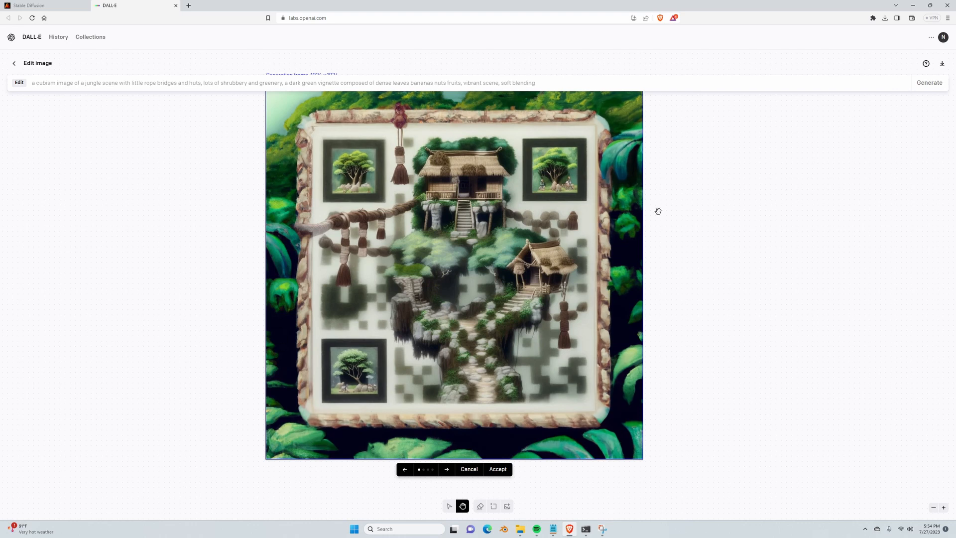
Browse the generated outpainting variations in DALL-E and compare the borders around the jungle QR image.
{"action": "scroll", "coordinate": [658, 211], "scroll_direction": "up", "scroll_amount": 1}
{"action": "scroll", "coordinate": [658, 211], "scroll_direction": "down", "scroll_amount": 1}
{"action": "scroll", "coordinate": [650, 271], "scroll_direction": "down", "scroll_amount": 2}
{"action": "scroll", "coordinate": [698, 332], "scroll_direction": "up", "scroll_amount": 1}
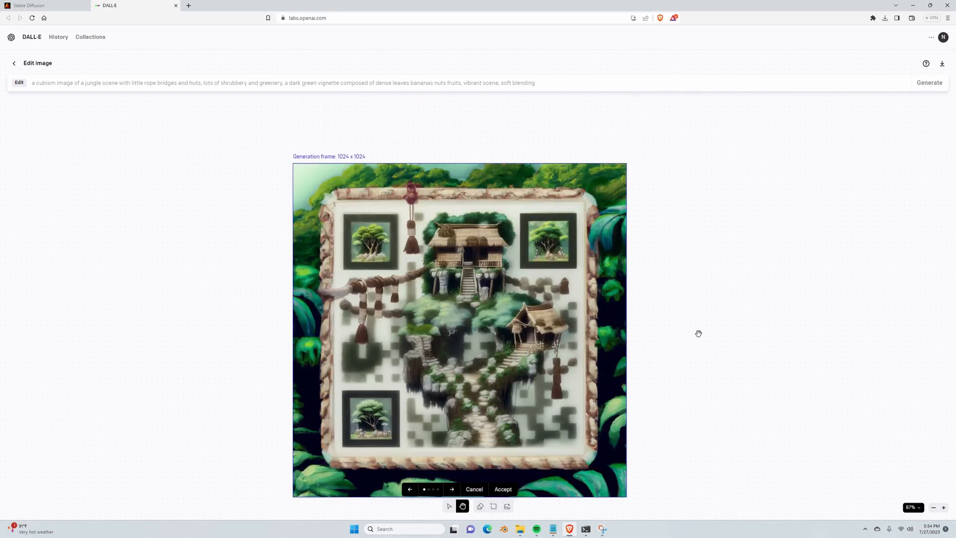
{"action": "scroll", "coordinate": [699, 333], "scroll_direction": "down", "scroll_amount": 1}
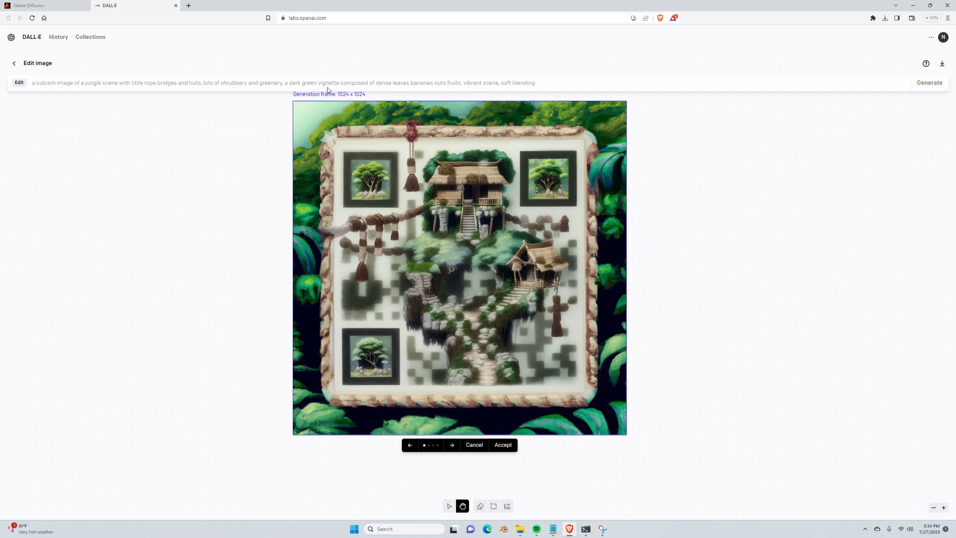
{"action": "left_click", "coordinate": [450, 450]}
{"action": "left_click", "coordinate": [450, 451]}
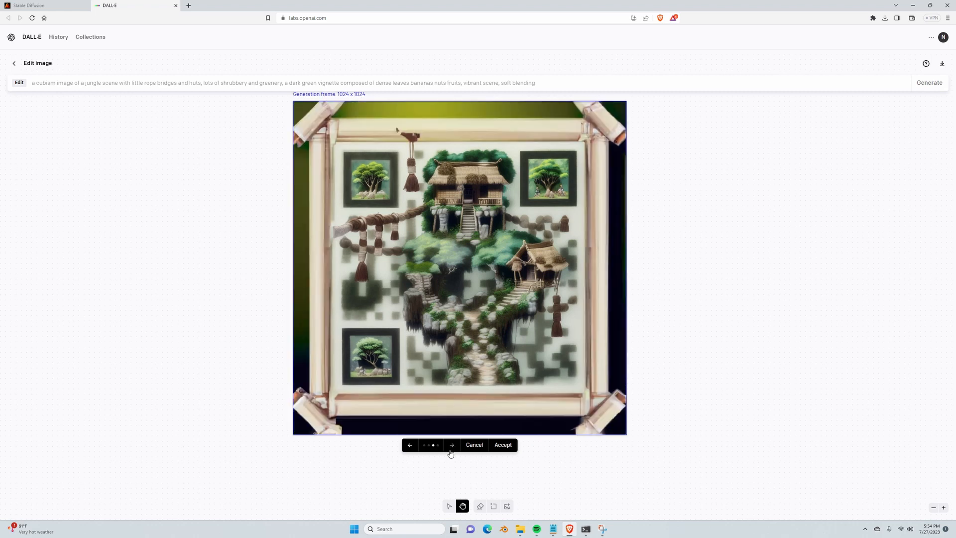
{"action": "left_click", "coordinate": [451, 451]}
{"action": "left_click", "coordinate": [451, 451]}
{"action": "left_click", "coordinate": [451, 445]}
{"action": "left_click", "coordinate": [451, 445]}
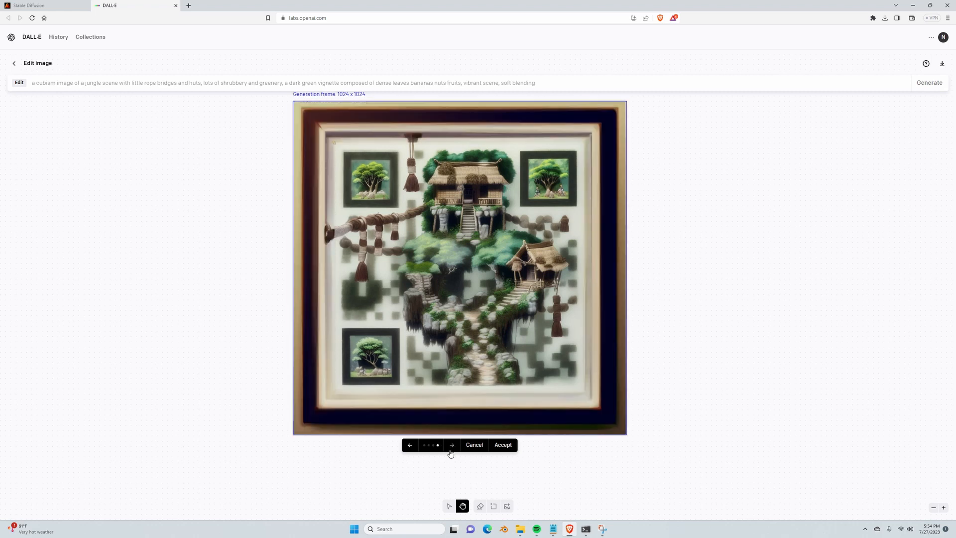
{"action": "left_click", "coordinate": [451, 445]}
{"action": "left_click", "coordinate": [451, 445]}
{"action": "left_click", "coordinate": [451, 445]}
{"action": "left_click", "coordinate": [451, 445]}
{"action": "left_click", "coordinate": [452, 445]}
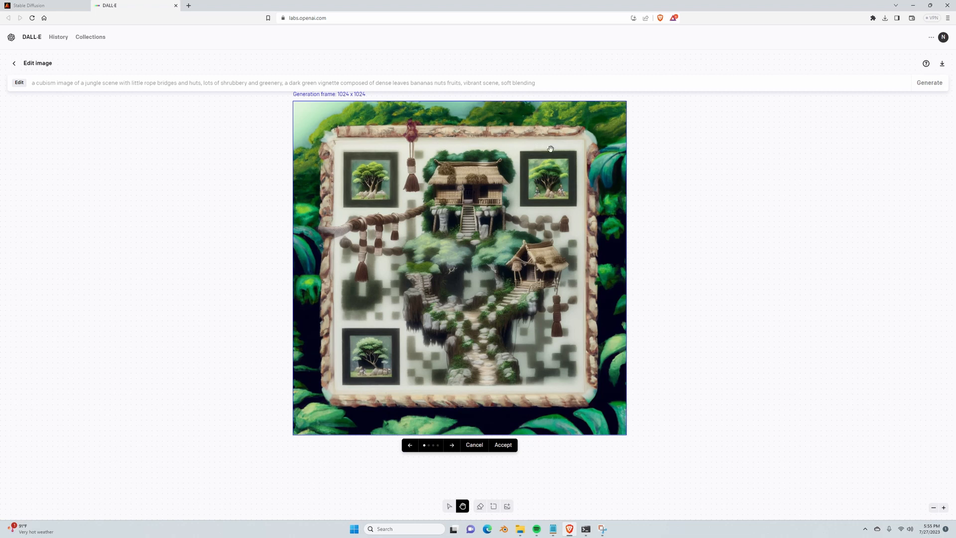
{"action": "left_click", "coordinate": [451, 445]}
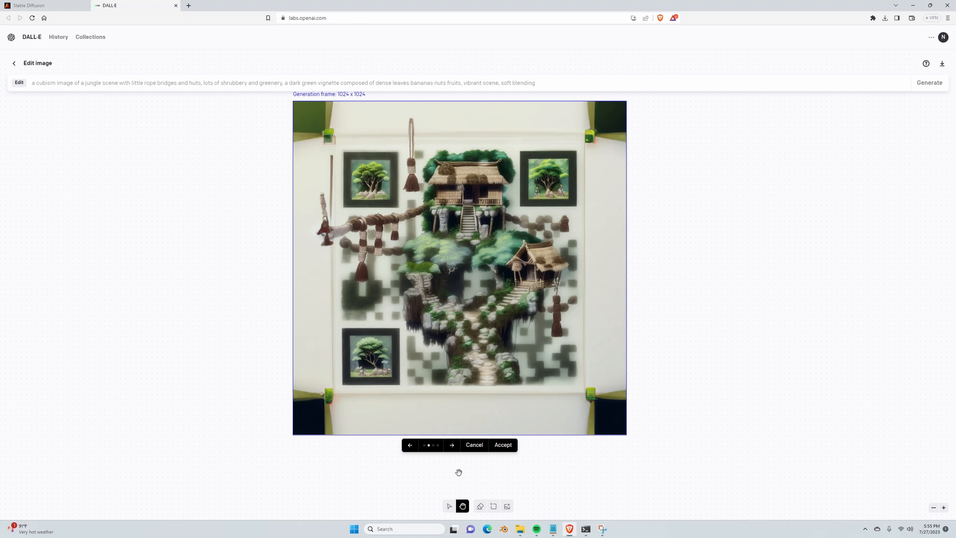
{"action": "left_click", "coordinate": [450, 445]}
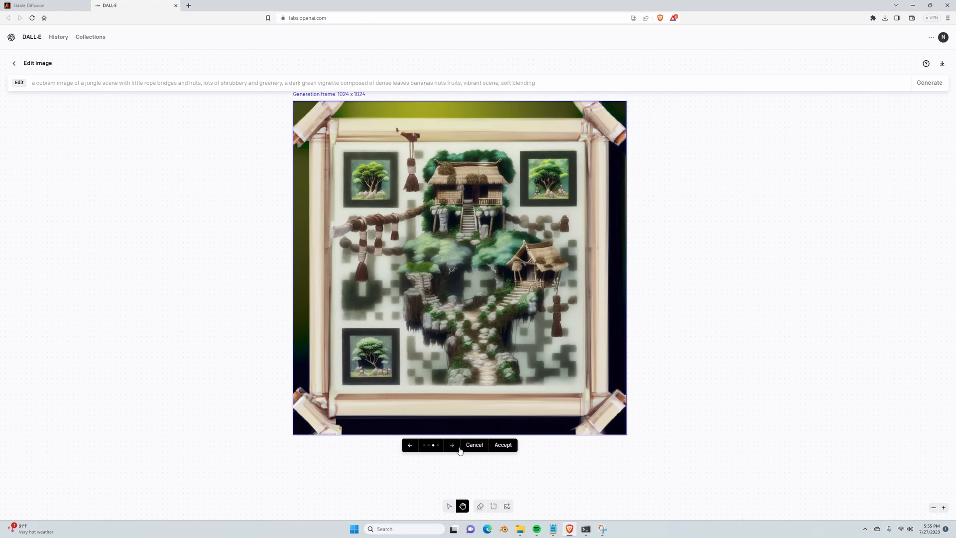
Cycle through the remaining outpainting variations and accept the one with the braided rope frame surrounded by jungle leaves.
{"action": "left_click", "coordinate": [459, 448]}
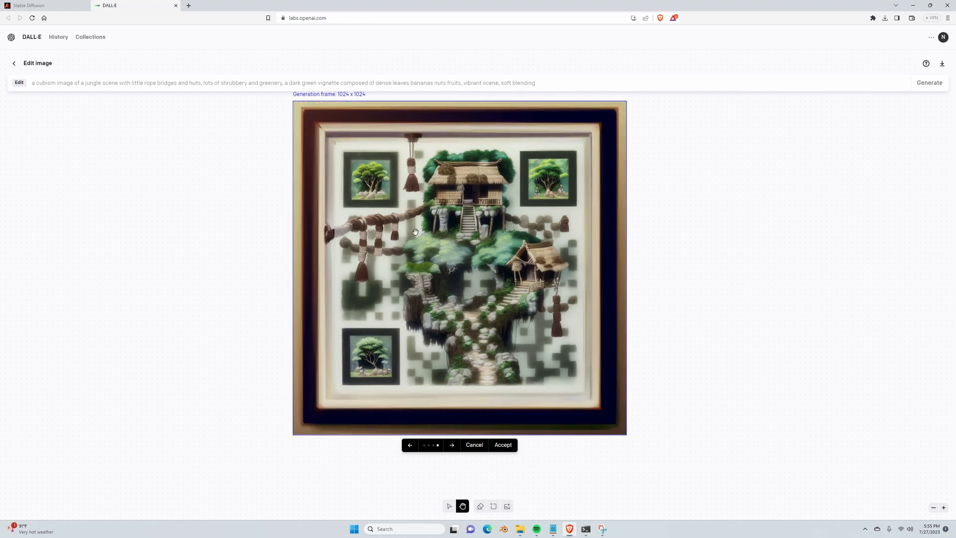
{"action": "left_click", "coordinate": [454, 450]}
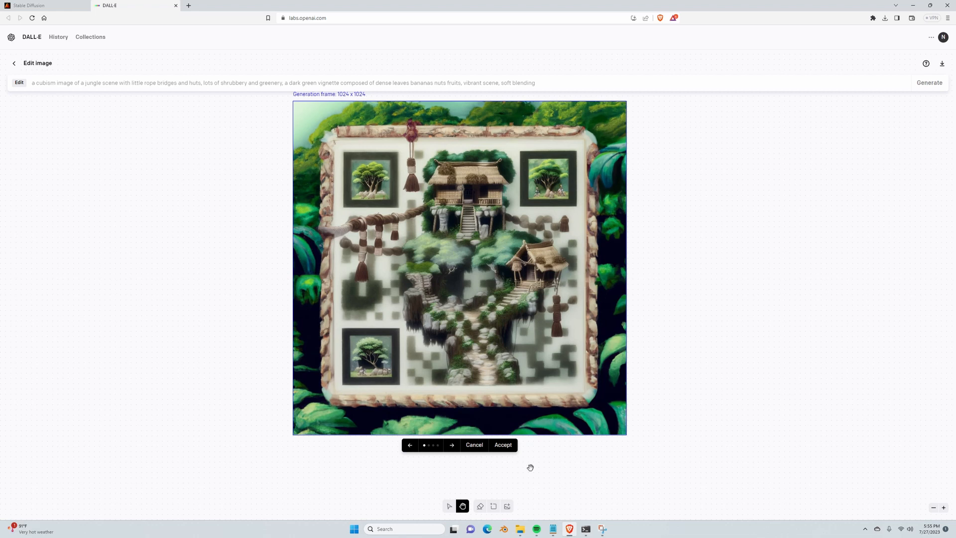
{"action": "left_click", "coordinate": [504, 445]}
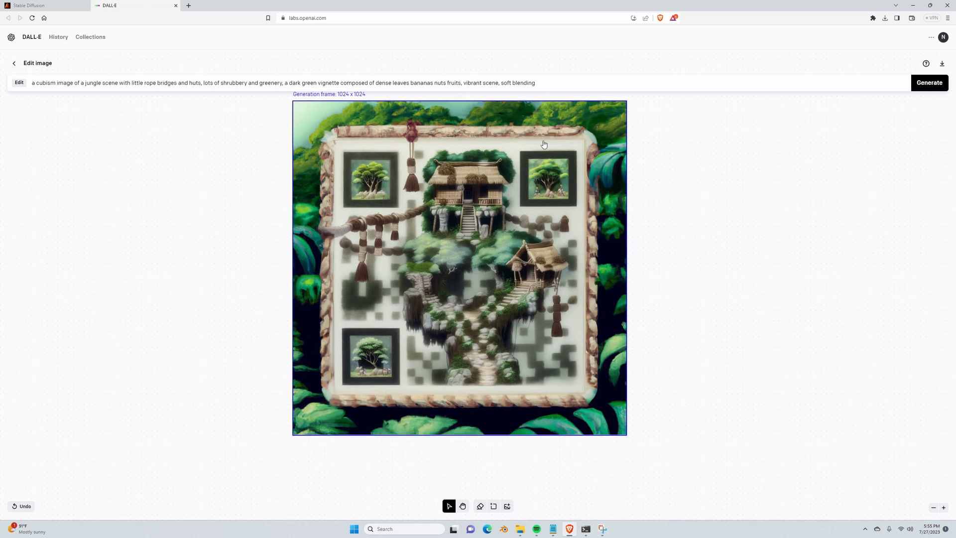
Switch to Stable Diffusion and review the img2img generation settings and the ControlNet Tile unit's settings for the jungle QR image.
{"action": "left_click", "coordinate": [52, 5]}
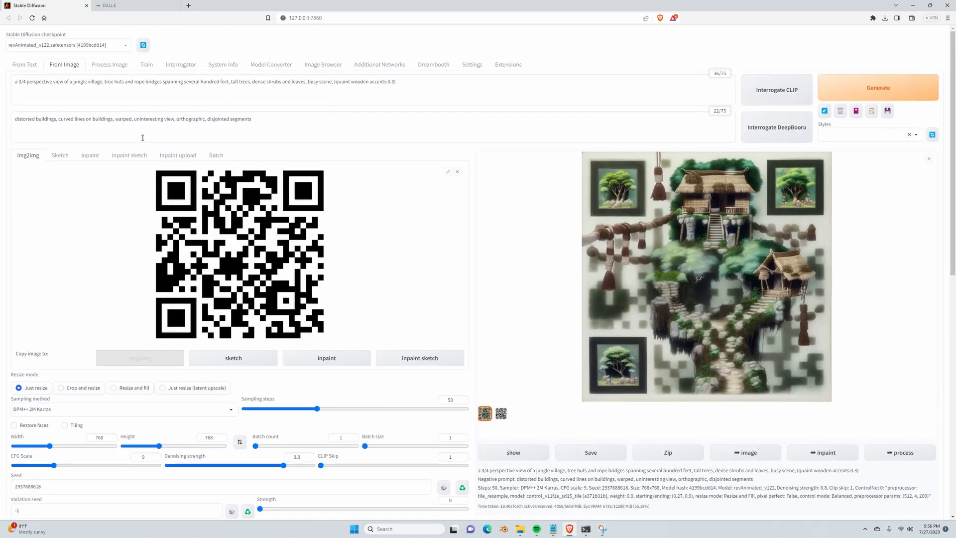
{"action": "scroll", "coordinate": [477, 174], "scroll_direction": "down", "scroll_amount": 10}
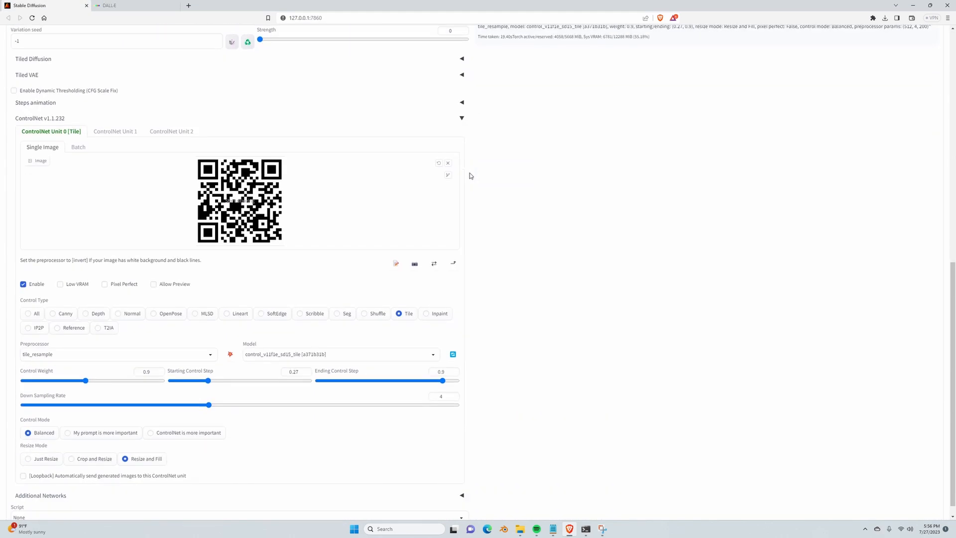
{"action": "scroll", "coordinate": [470, 414], "scroll_direction": "up", "scroll_amount": 10}
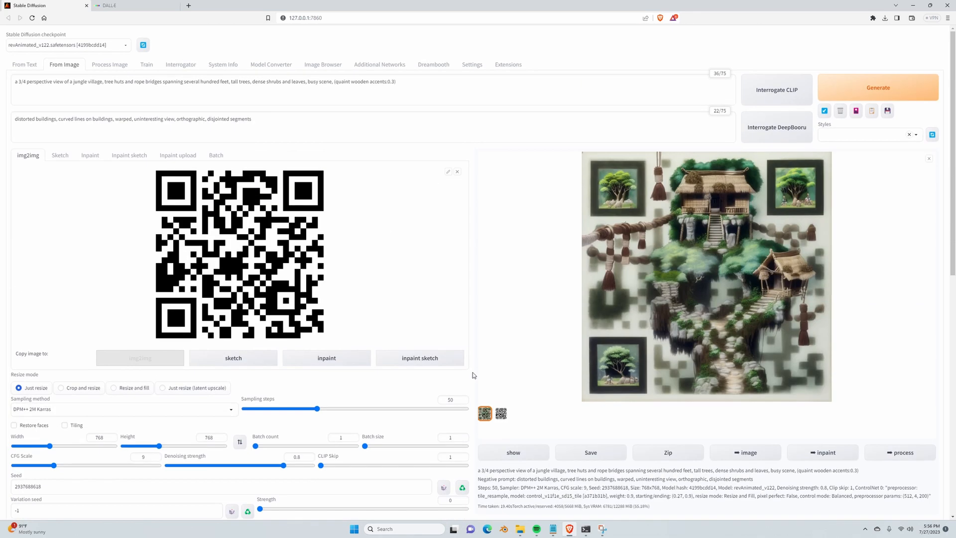
{"action": "scroll", "coordinate": [473, 375], "scroll_direction": "down", "scroll_amount": 10}
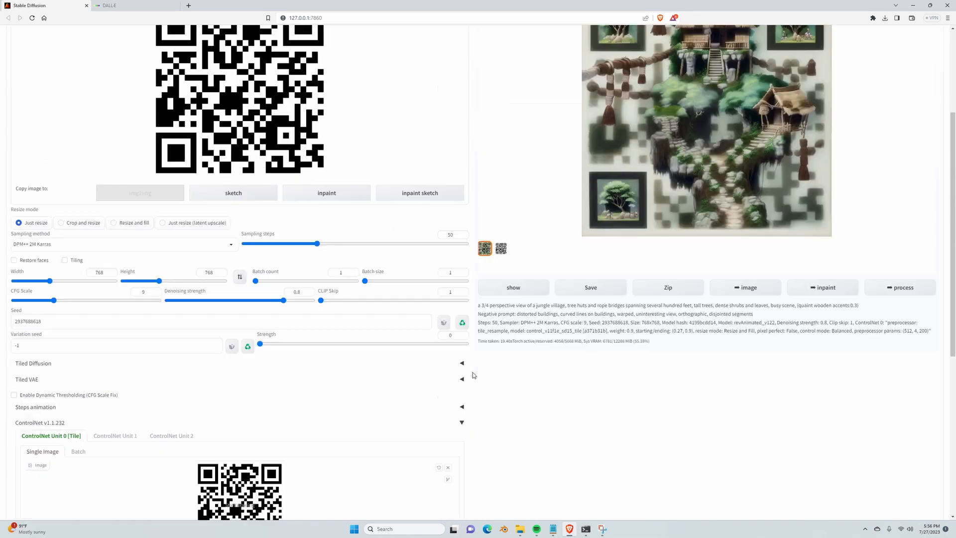